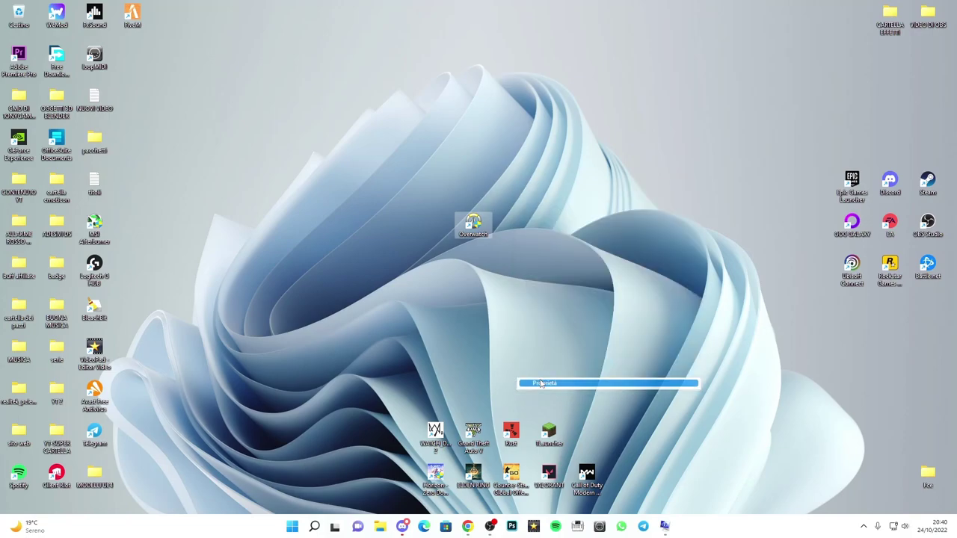
Set the Overwatch desktop shortcut to run as administrator in its compatibility properties, and close the properties
drag(549, 224, 622, 124)
click(660, 161)
click(551, 301)
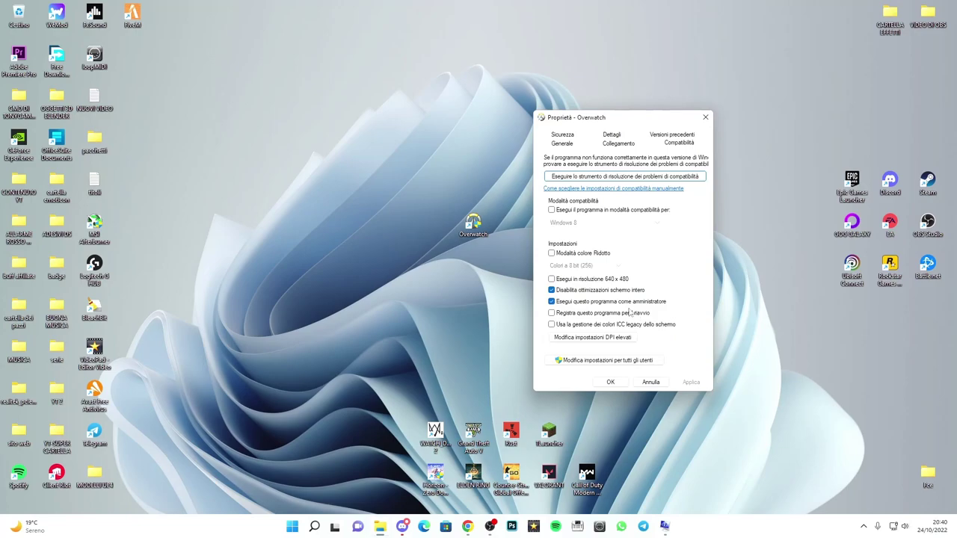
click(704, 118)
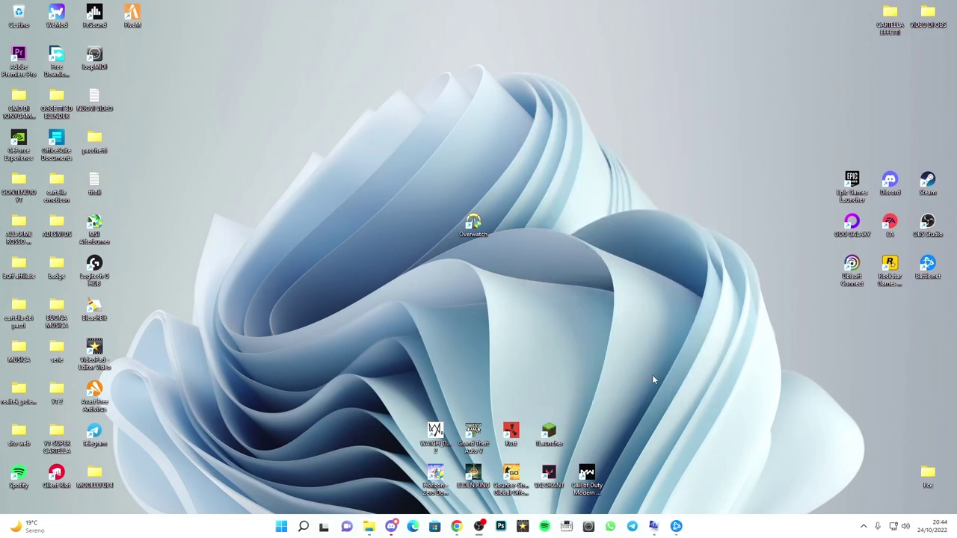
Open the NVIDIA Control Panel and set the image settings with preview to use my own preference emphasis
click(864, 526)
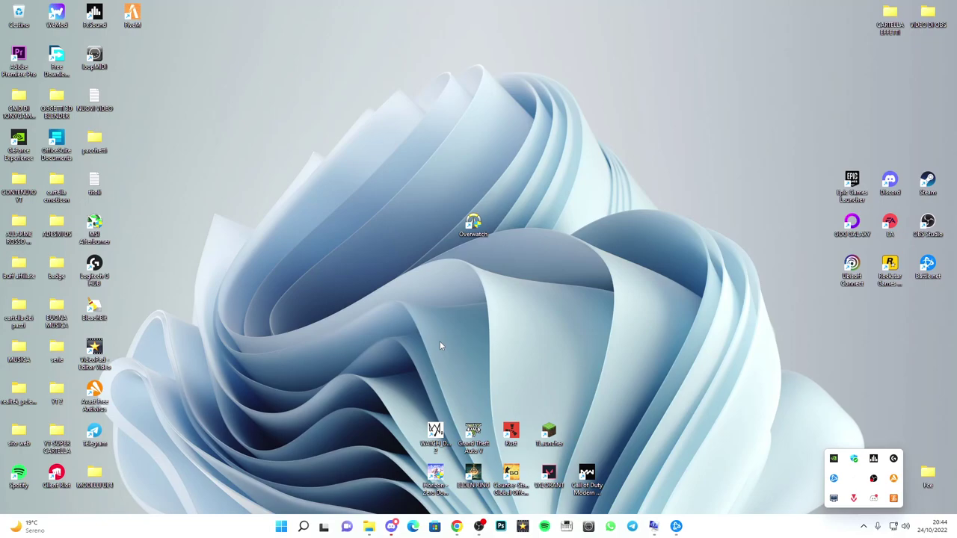
right_click(834, 459)
click(858, 469)
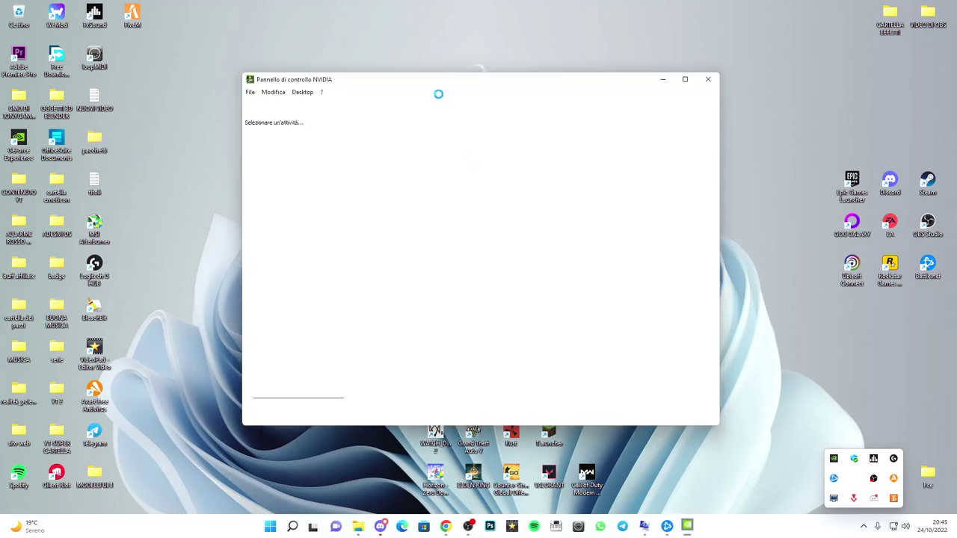
drag(388, 84, 362, 59)
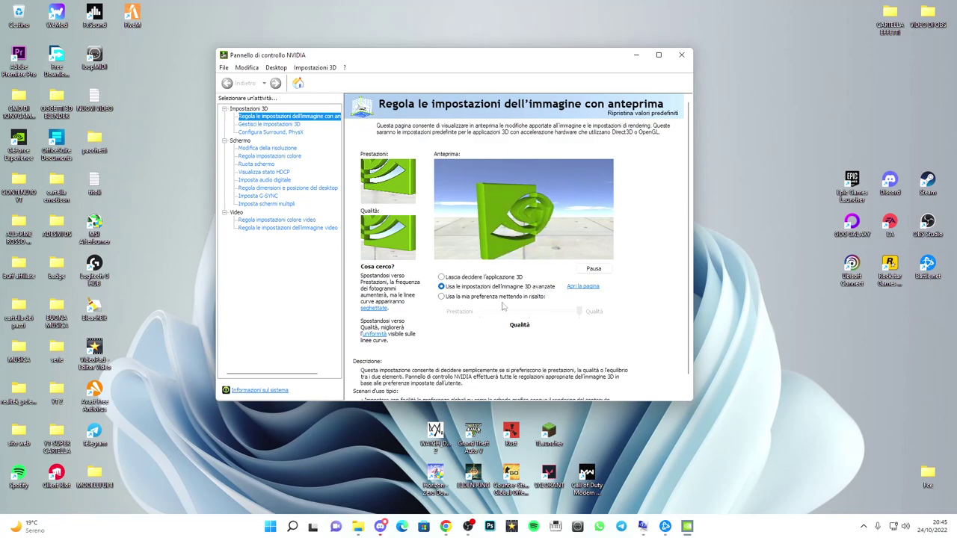
click(441, 297)
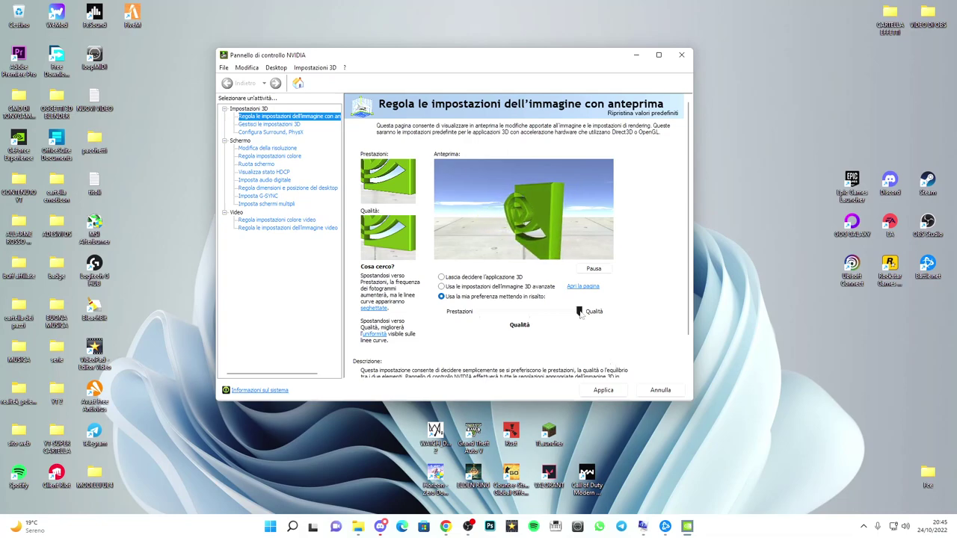
Try the image preference at Performance with the 3D preview paused, and return it to Quality
drag(580, 314, 470, 313)
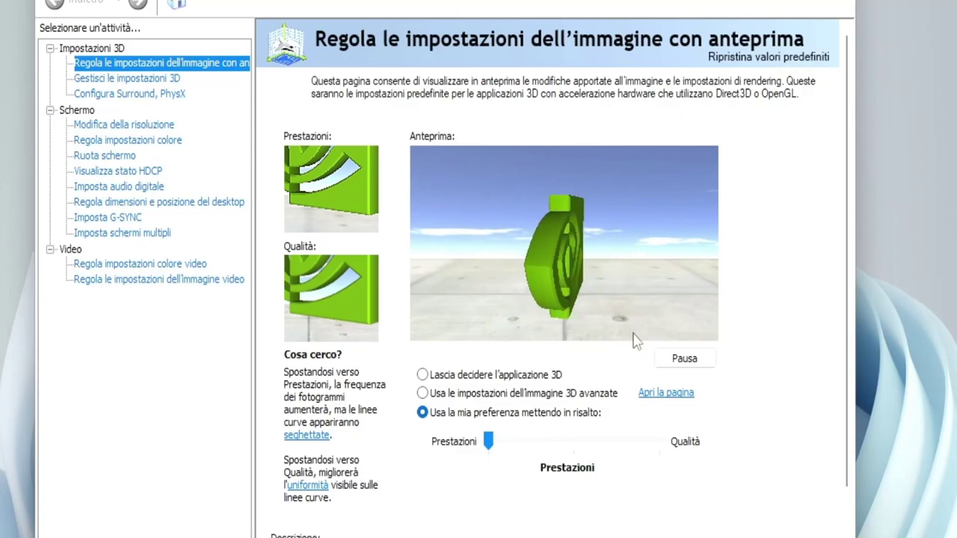
click(685, 363)
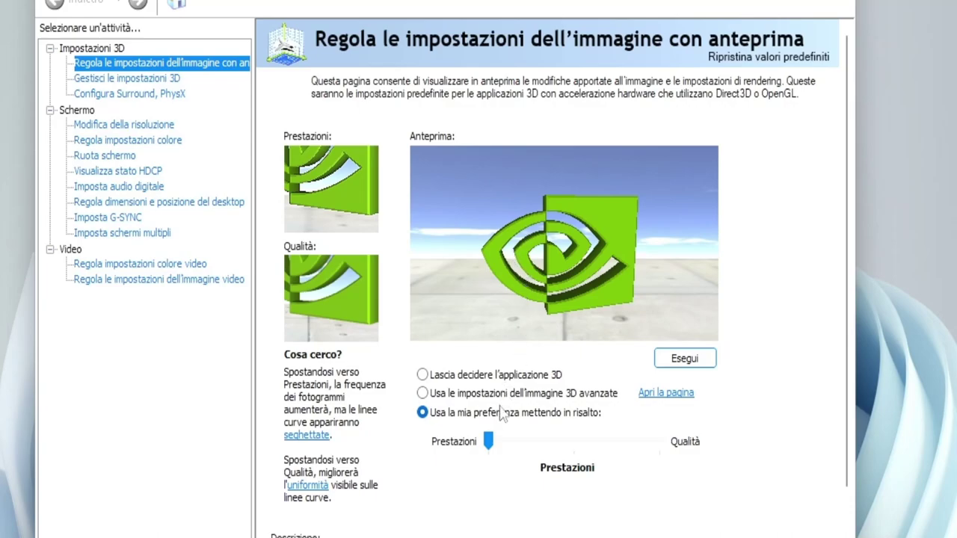
drag(493, 443, 718, 463)
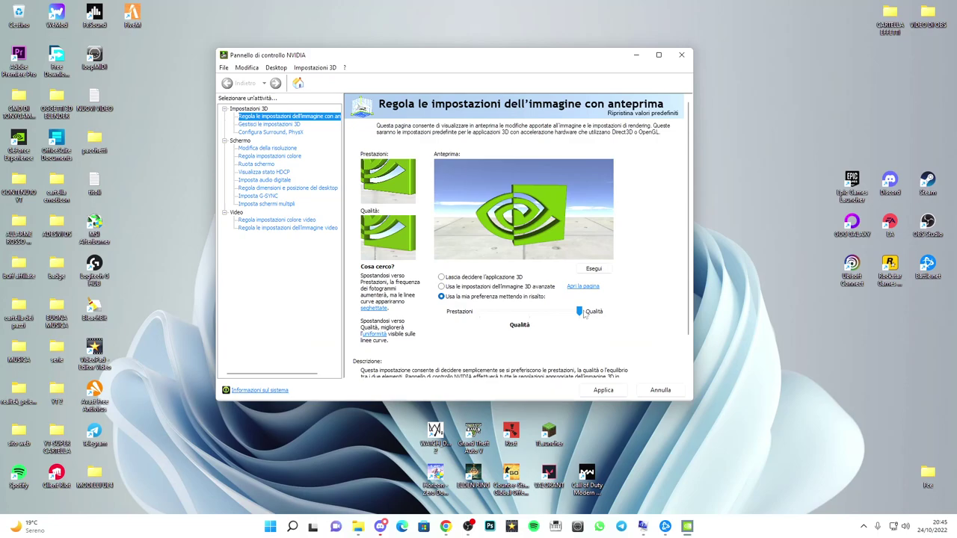
Apply the image preference at Quality and close the NVIDIA Control Panel
mouse_move(582, 313)
mouse_down()
mouse_move(479, 311)
mouse_move(597, 319)
mouse_up()
click(605, 394)
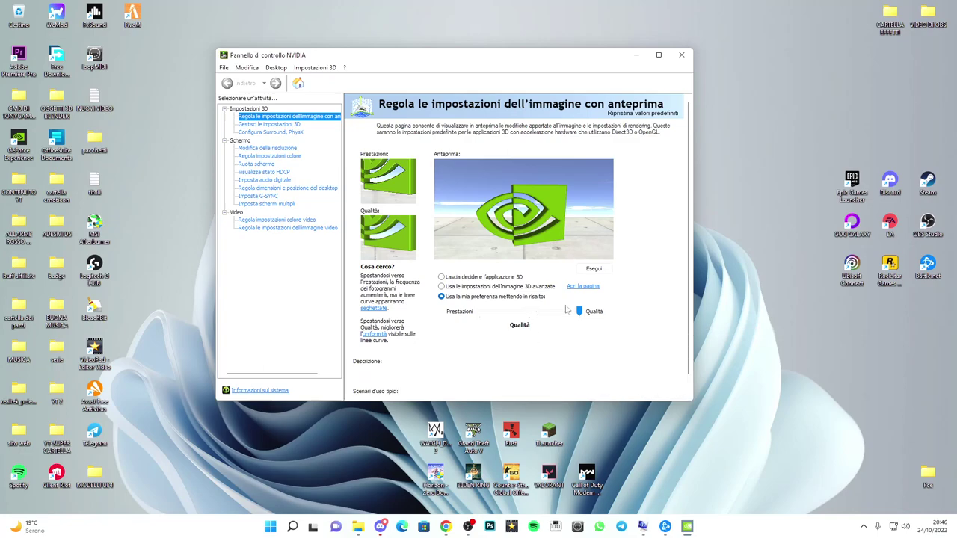
drag(423, 57, 441, 53)
click(700, 50)
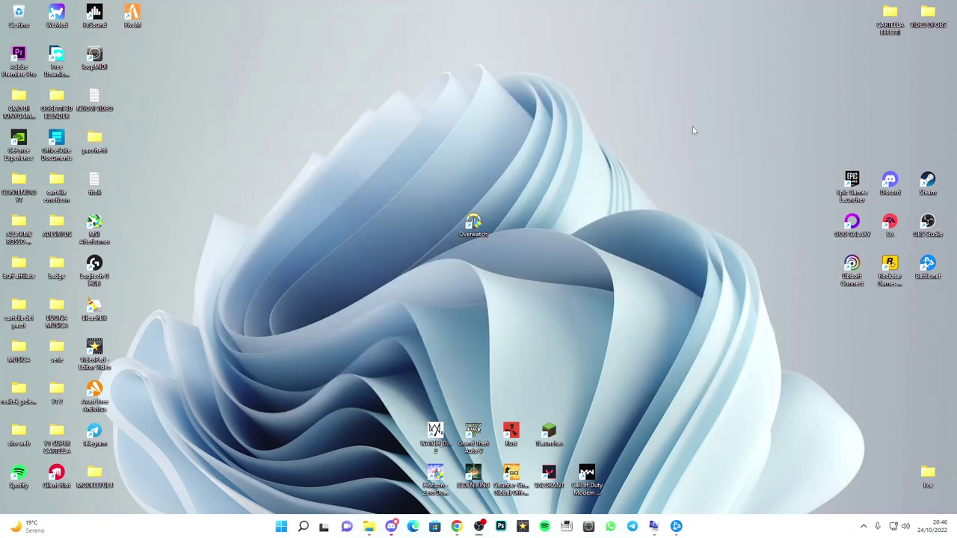
Switch to Battle.net, open the Overwatch 2 game settings, and clear the additional command line arguments
drag(492, 219, 492, 136)
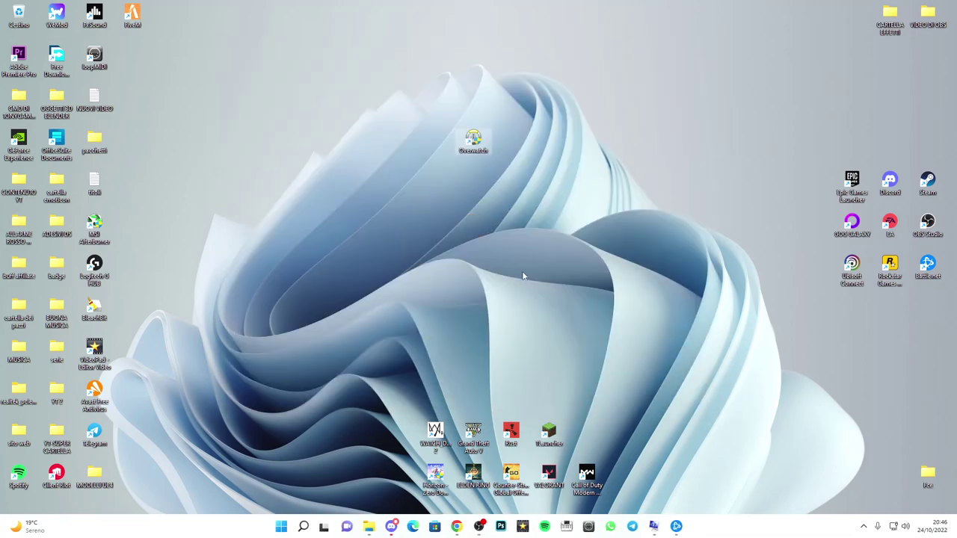
click(676, 526)
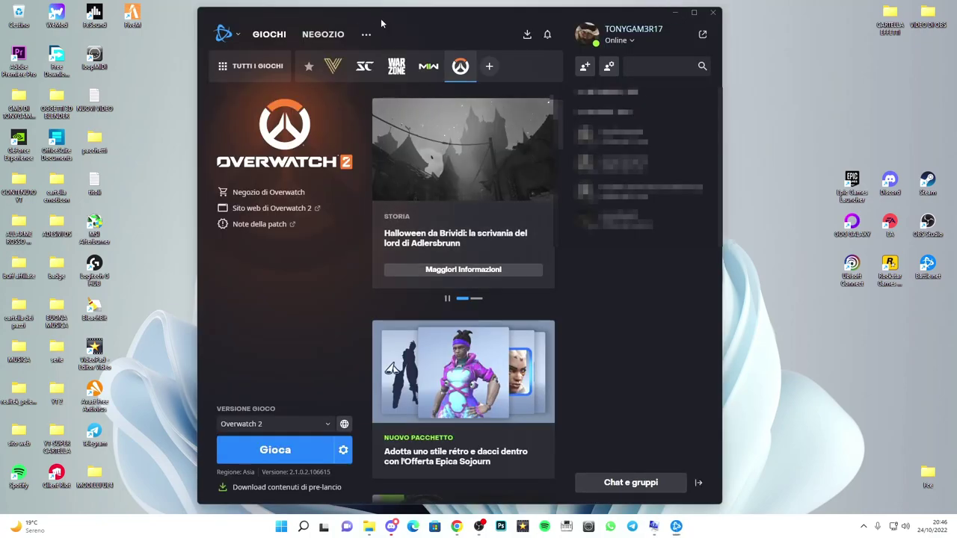
click(328, 448)
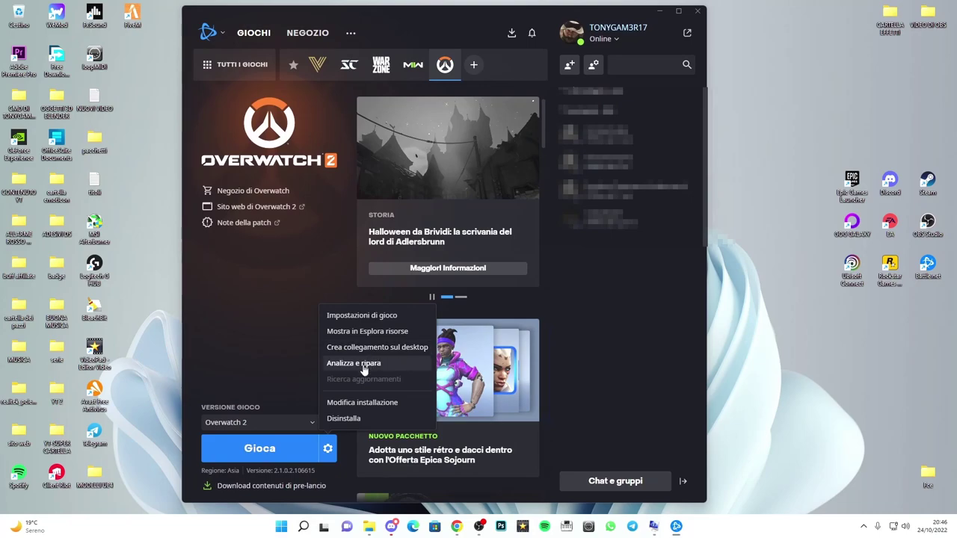
click(351, 317)
drag(390, 273, 358, 273)
key(BackSpace)
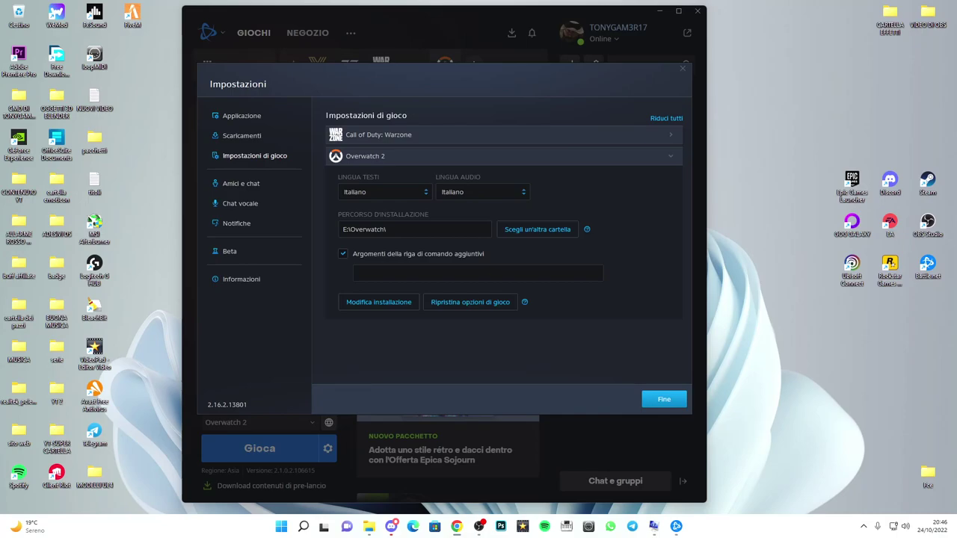
Try --tank_WorkerThreadCount 2 -thread 2 as the additional command line arguments for Overwatch 2, and clear them again
click(401, 273)
right_click(402, 273)
click(426, 323)
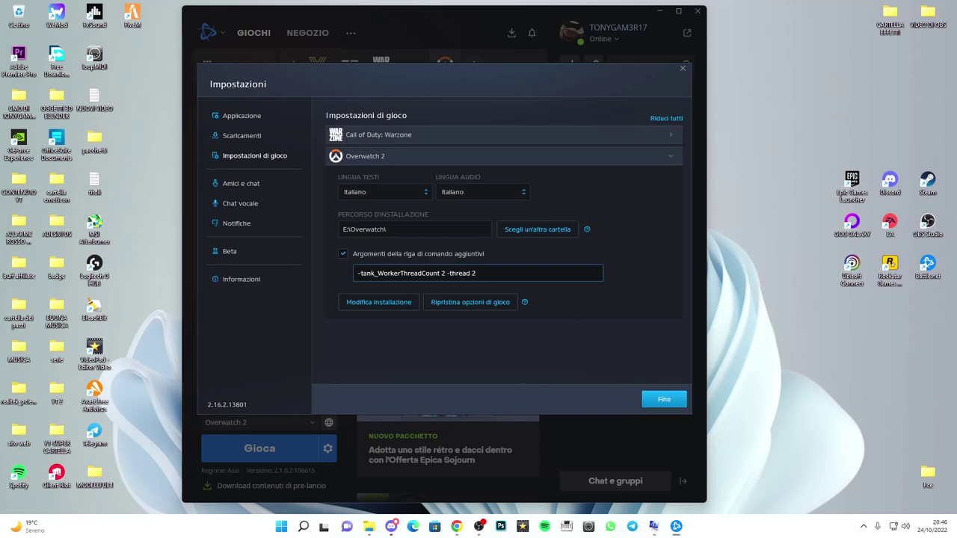
key(ctrl+a)
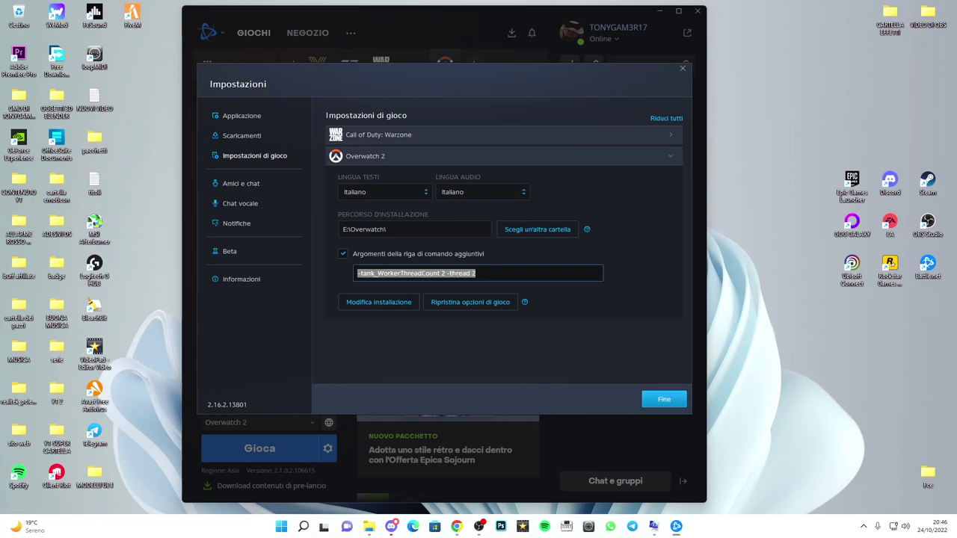
key(BackSpace)
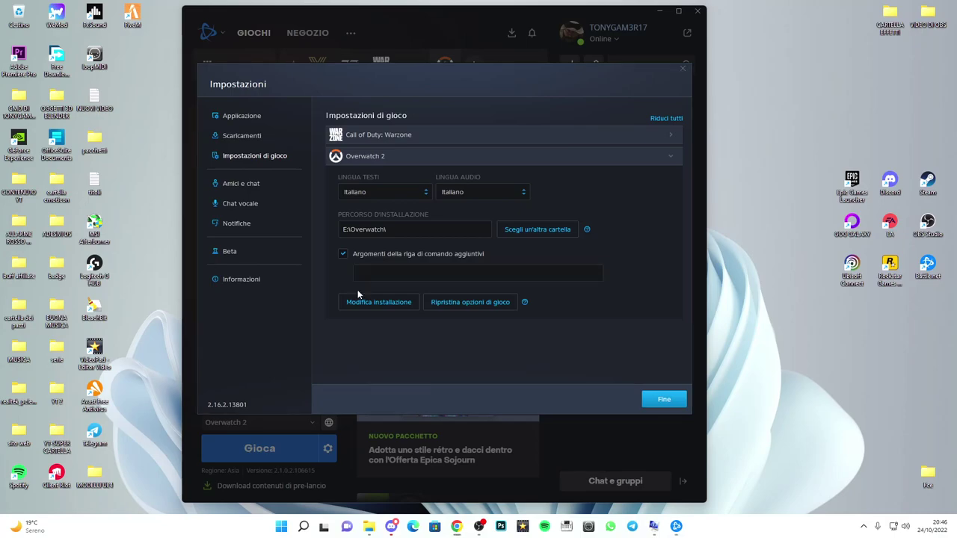
Set Overwatch 2's additional command line arguments to --tank_WorkerThreadCount 2 -thread 2 -d3d11, save the settings, and close Battle.net
right_click(373, 274)
click(397, 326)
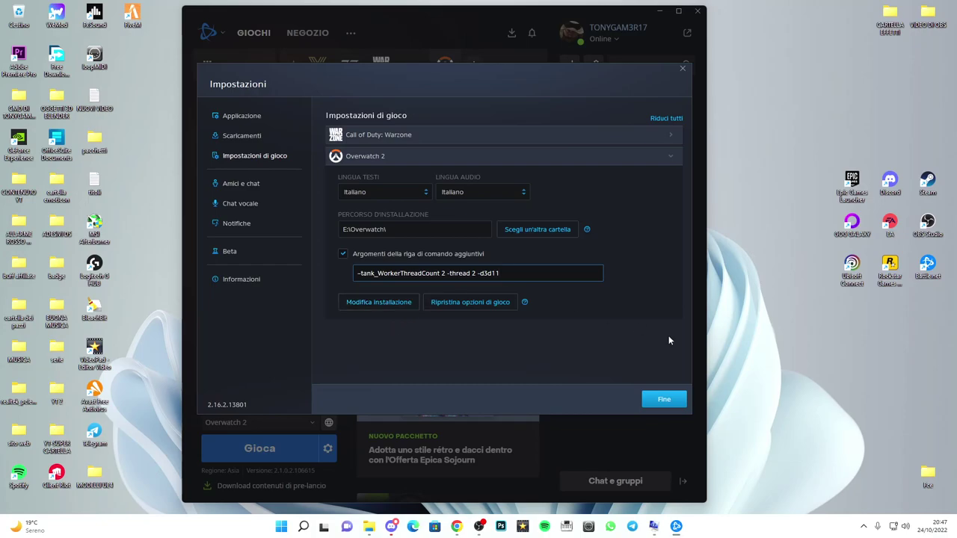
click(664, 399)
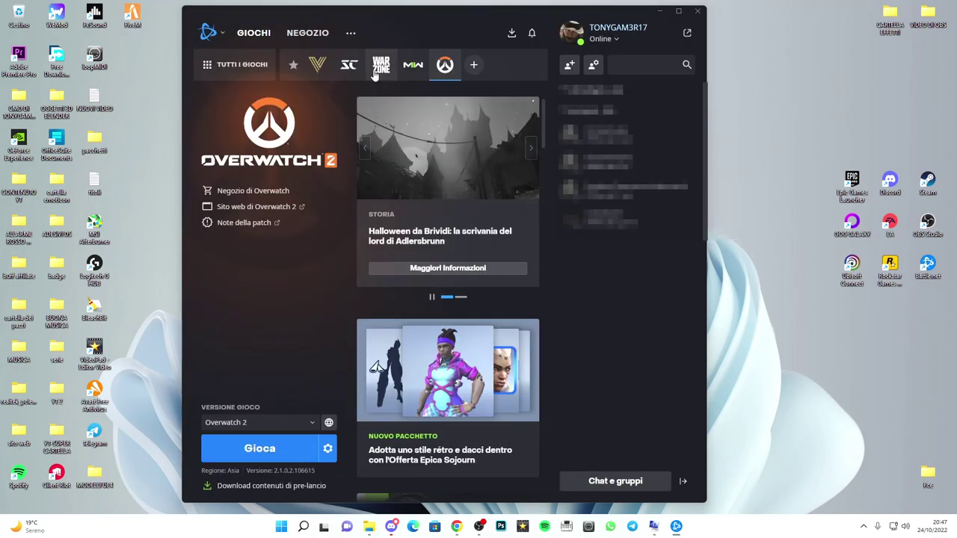
drag(420, 20, 397, 21)
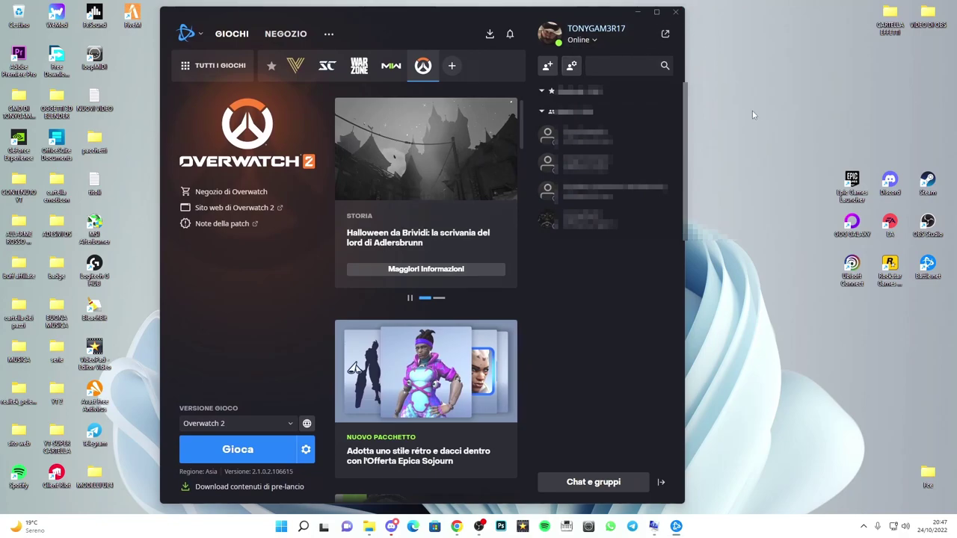
click(676, 13)
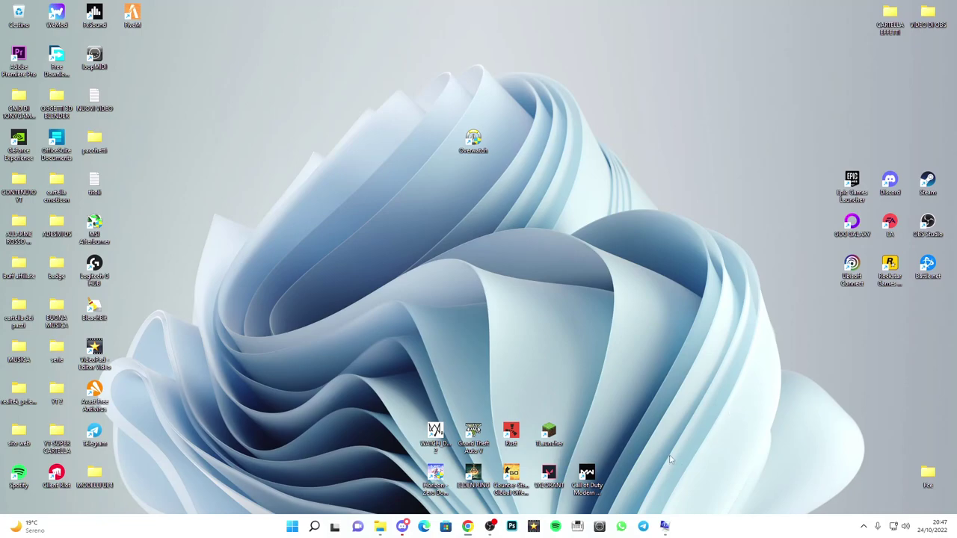
Open Device Manager and expand the display adapters
right_click(289, 529)
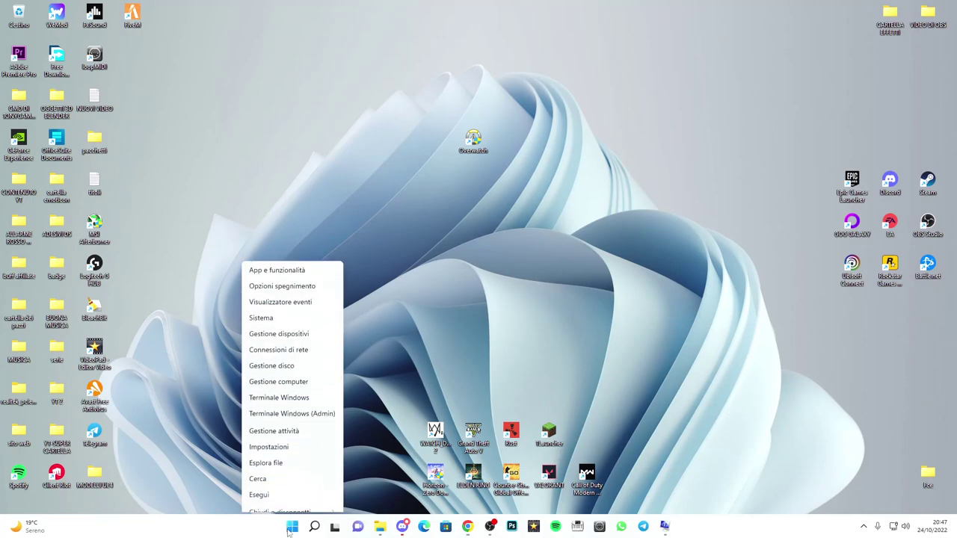
click(275, 310)
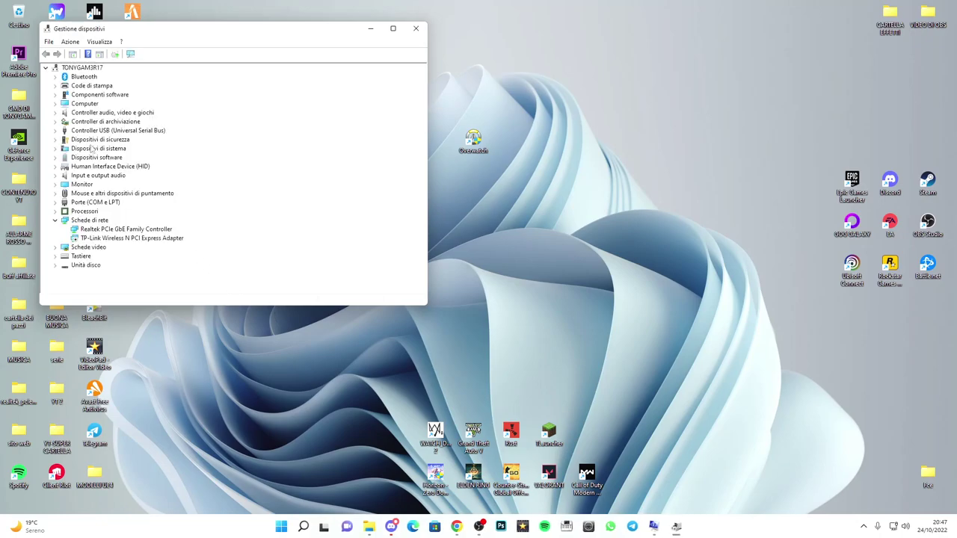
click(84, 247)
double_click(83, 247)
Run an automatic driver update search for the NVIDIA GeForce GTX 1660 SUPER, and close Device Manager
right_click(96, 257)
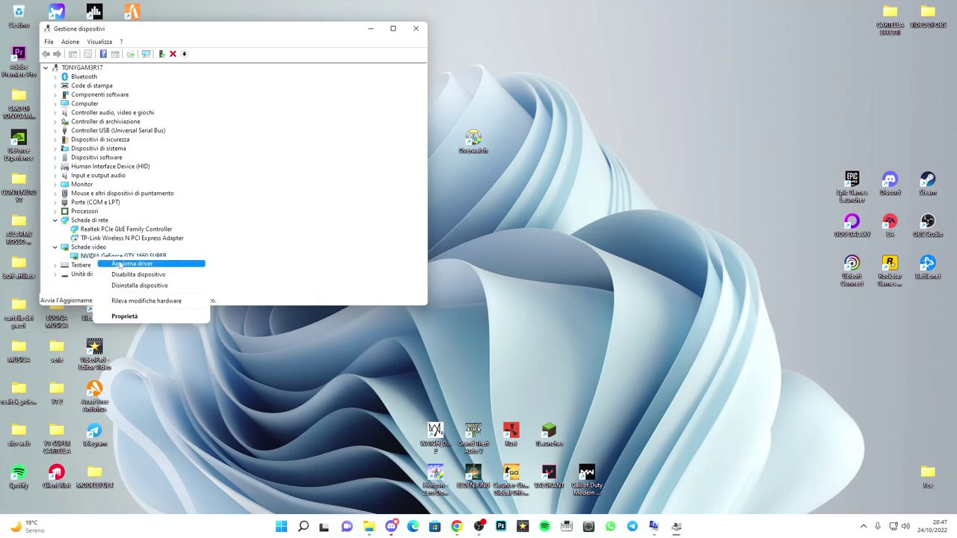
click(122, 265)
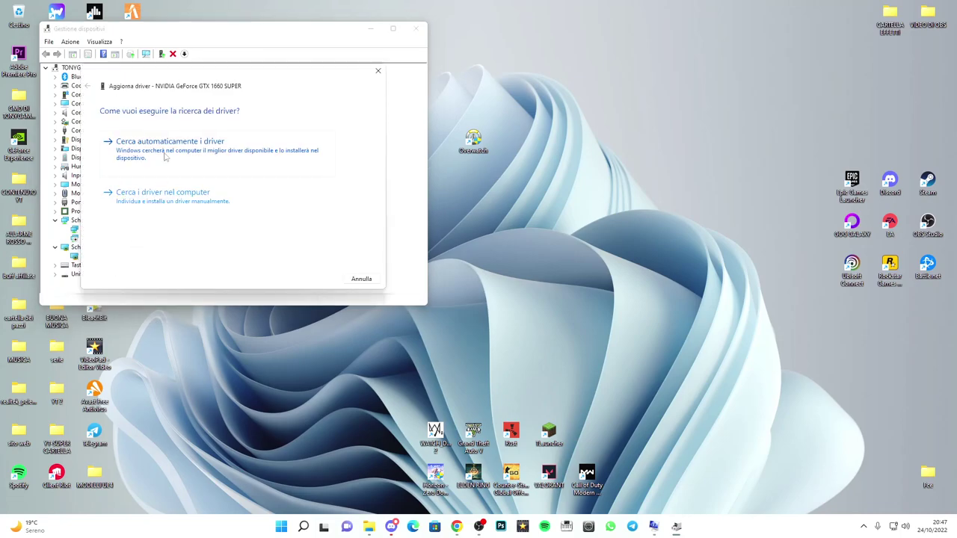
click(161, 154)
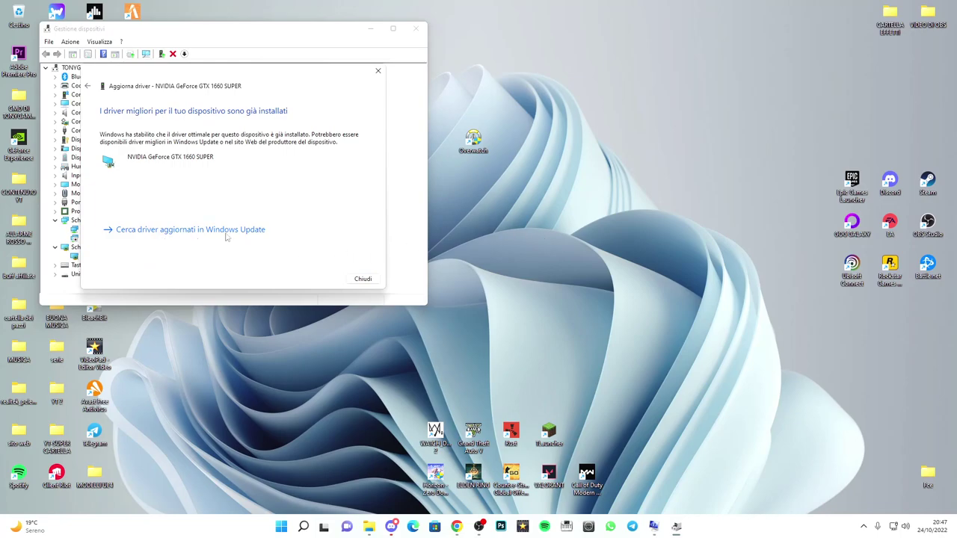
click(378, 71)
click(416, 30)
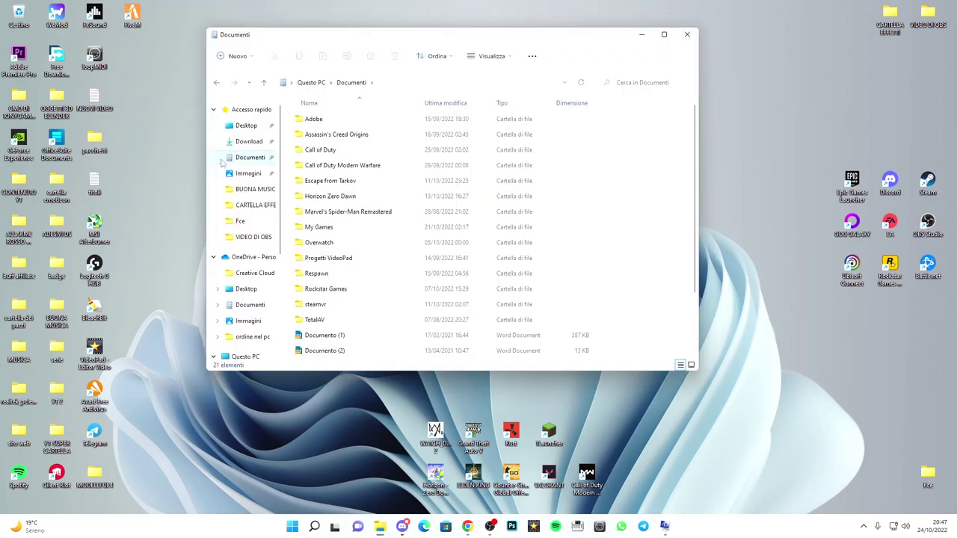
Open the Settings_v0 file from the Overwatch Settings folder in Documents and look through its graphics settings
double_click(356, 242)
double_click(333, 135)
double_click(335, 121)
scroll(351, 299, down, 10)
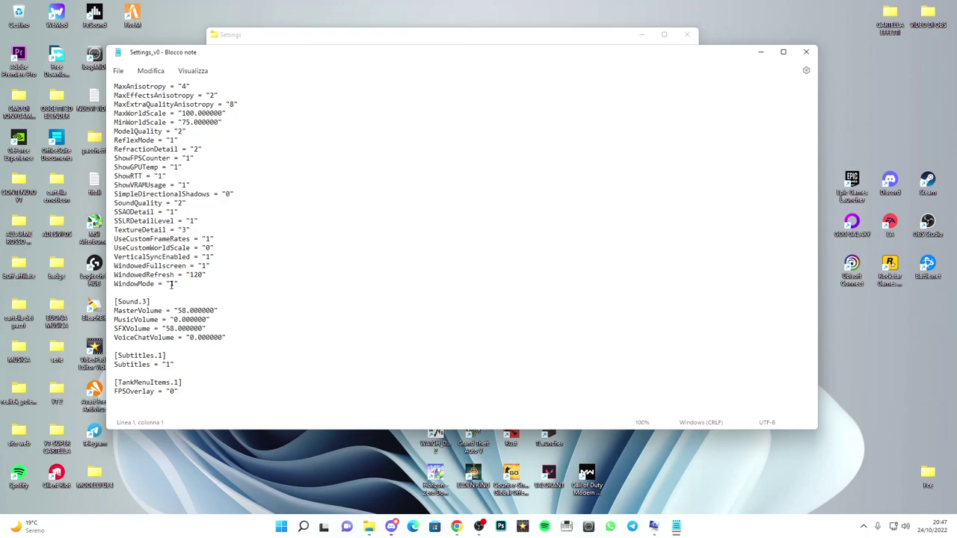
Check the WindowMode value in Settings_v0, and close the file and its folder
click(171, 284)
click(171, 284)
click(806, 51)
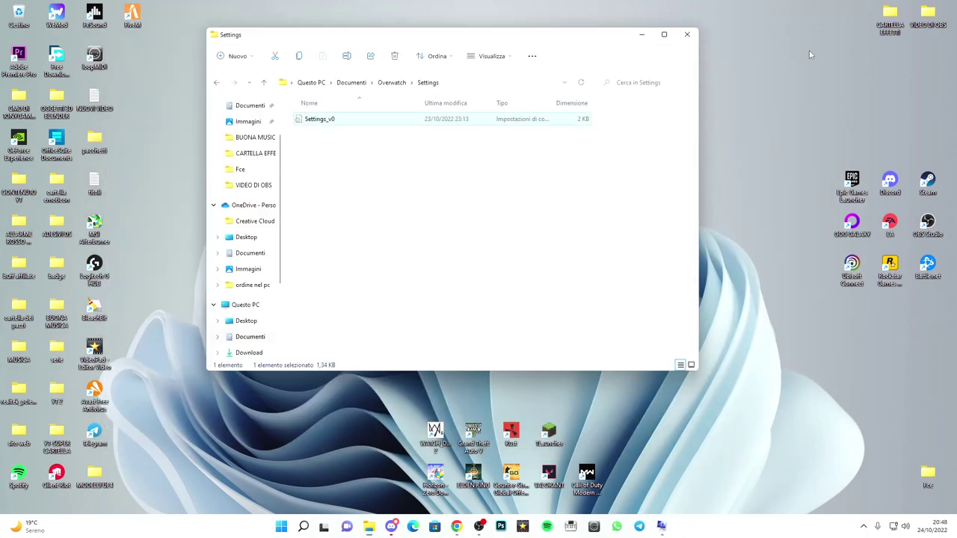
click(685, 34)
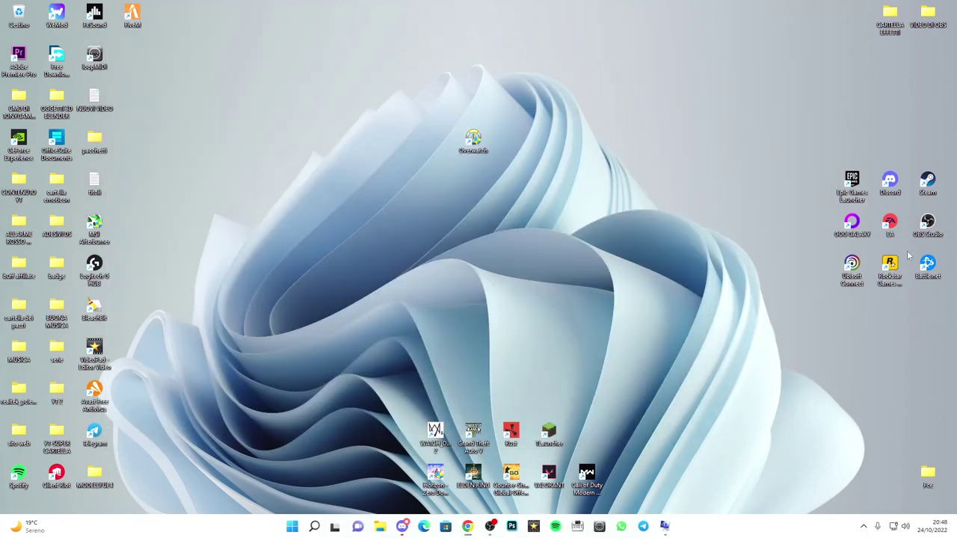
Open Battle.net from the desktop and launch Overwatch 2
double_click(928, 265)
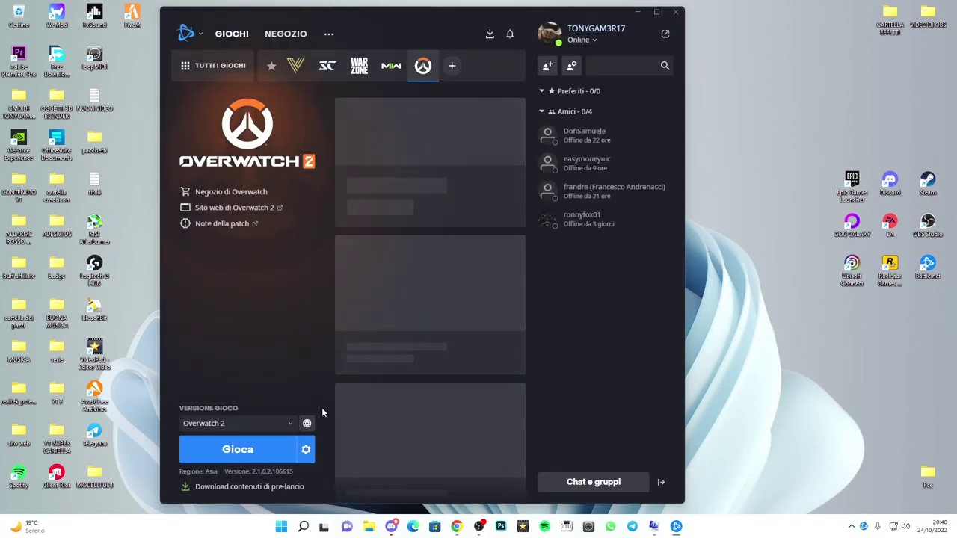
click(254, 450)
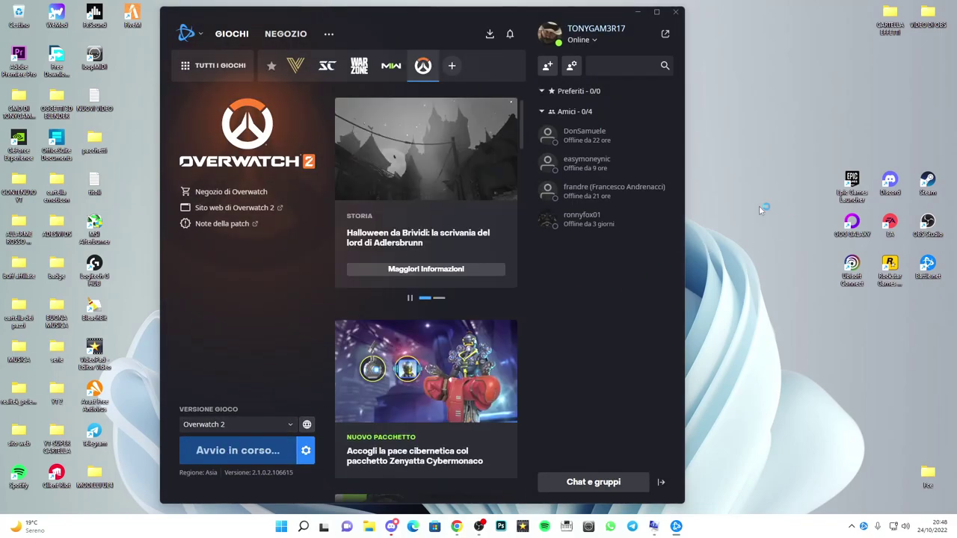